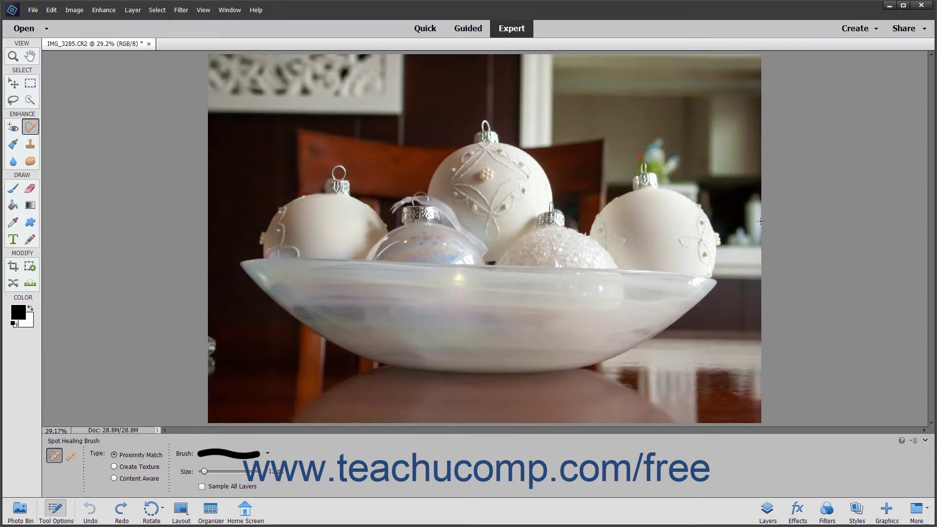
# Show and hide the Effects panel from the Window menu, then reopen the Panel Bin
pyautogui.click(225, 10)
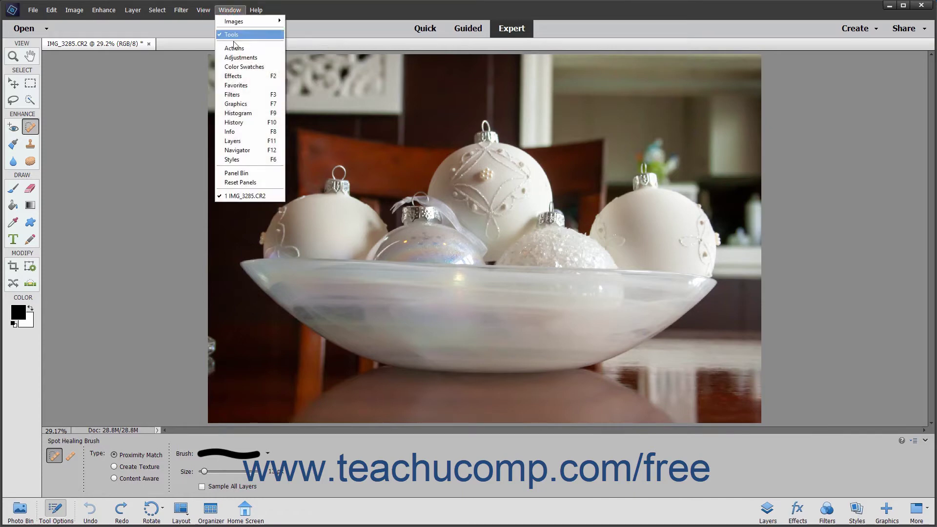
pyautogui.click(242, 75)
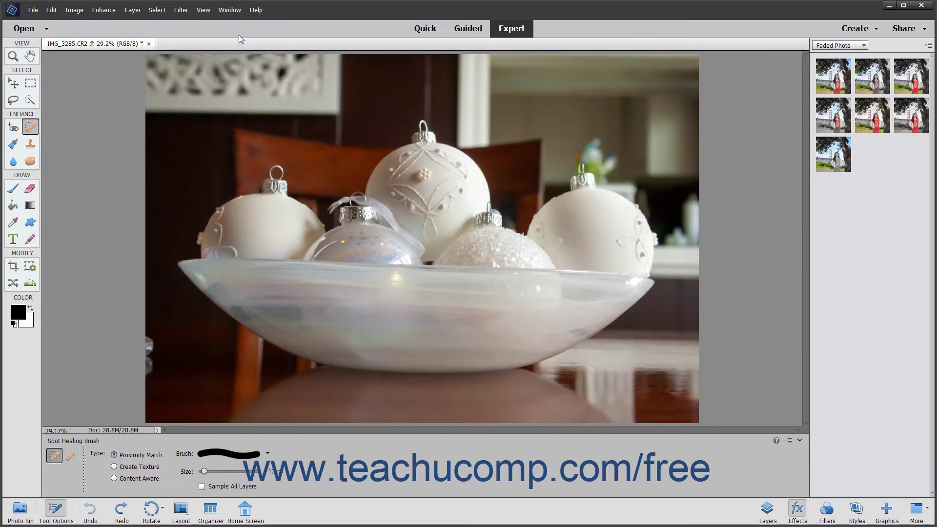
pyautogui.click(231, 10)
pyautogui.click(240, 75)
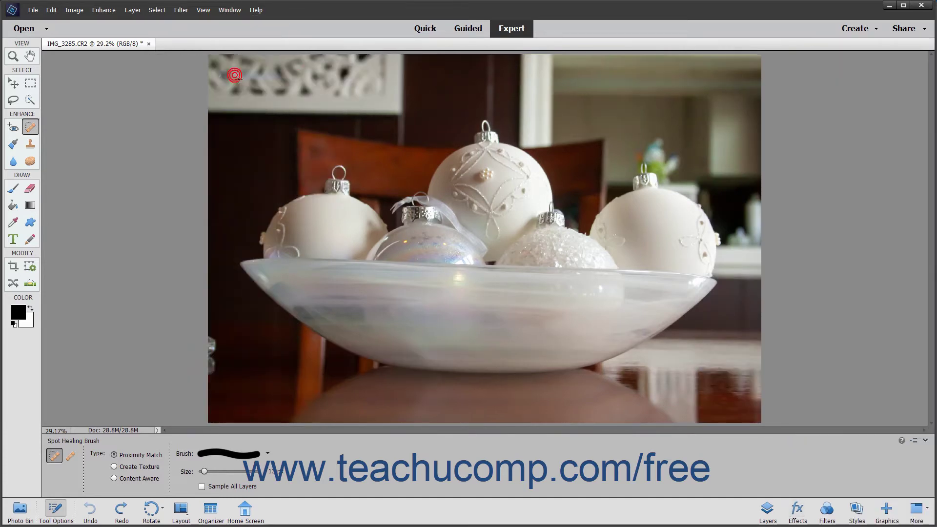
pyautogui.click(235, 12)
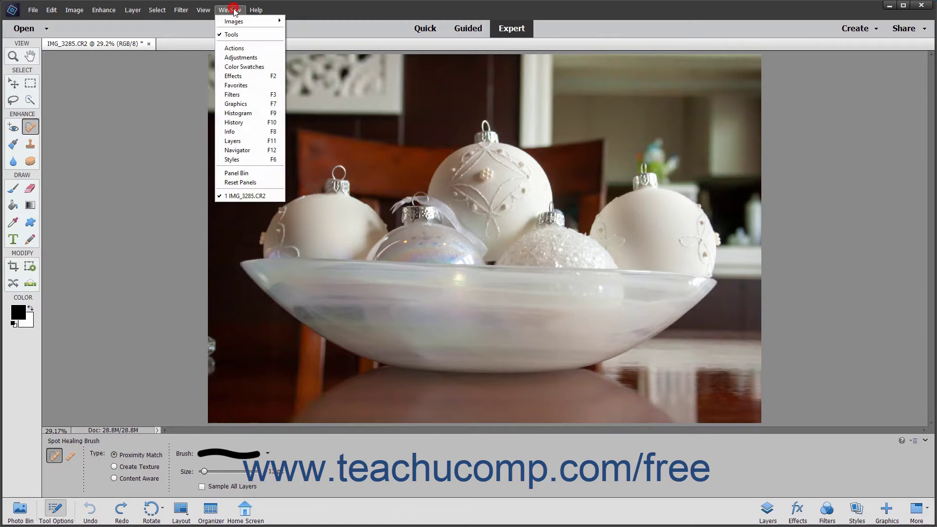
pyautogui.click(243, 175)
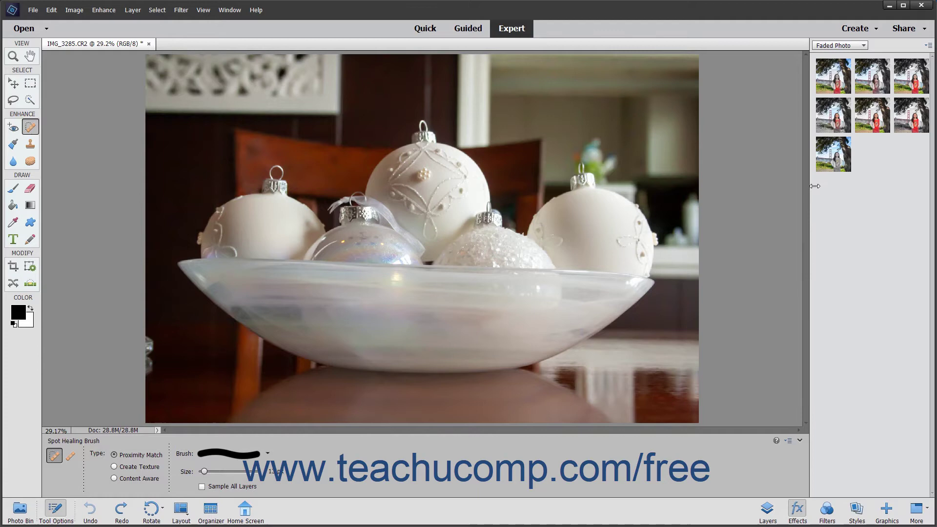
pyautogui.moveTo(815, 186)
pyautogui.mouseDown()
pyautogui.moveTo(801, 186)
pyautogui.moveTo(815, 186)
pyautogui.mouseUp()
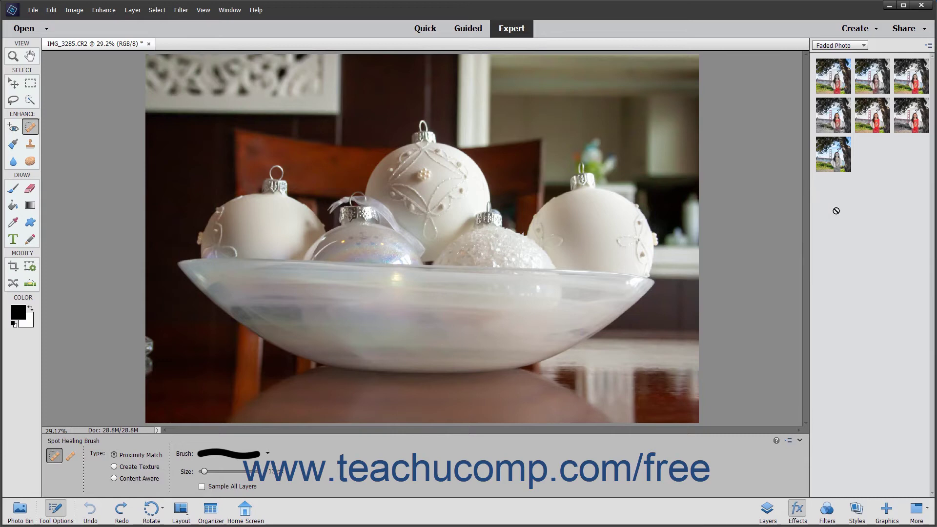
# Switch to Custom Workspace and browse the Effects and Filters tabs, ending on Effects
pyautogui.click(927, 513)
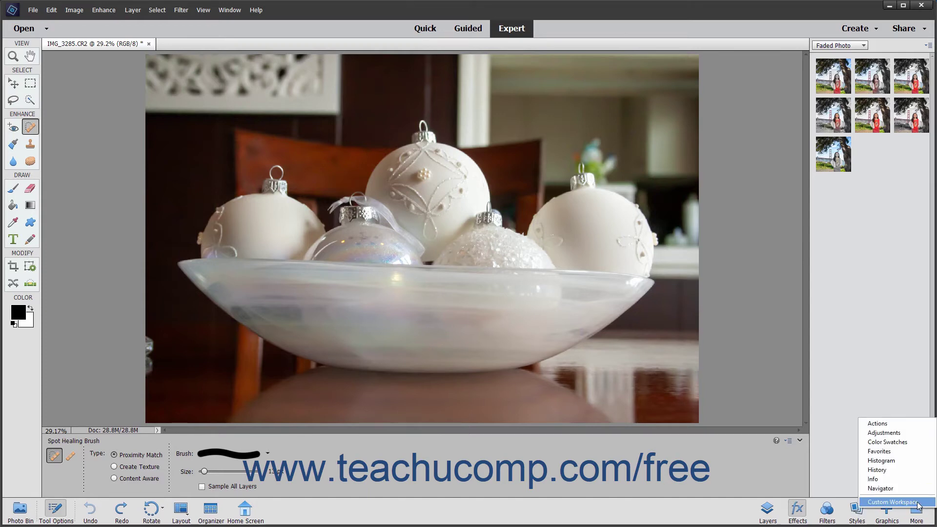
pyautogui.click(918, 503)
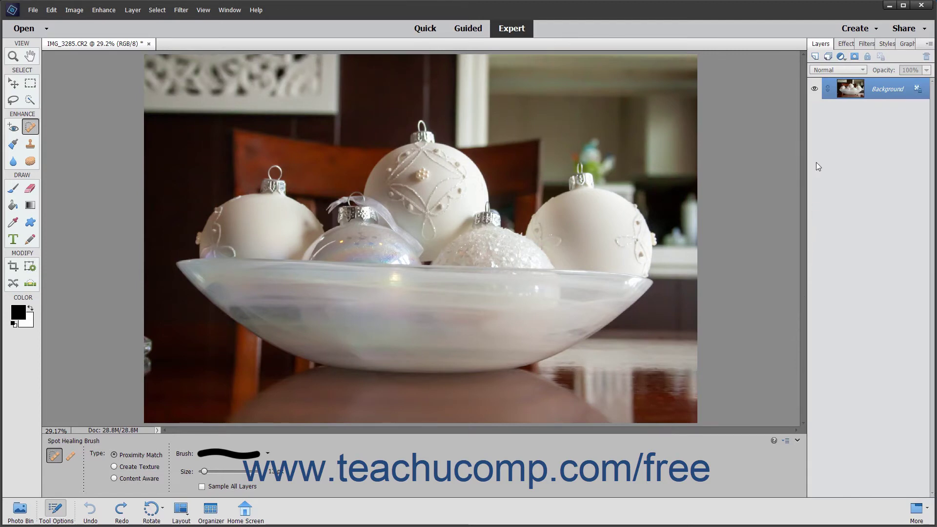
pyautogui.click(843, 43)
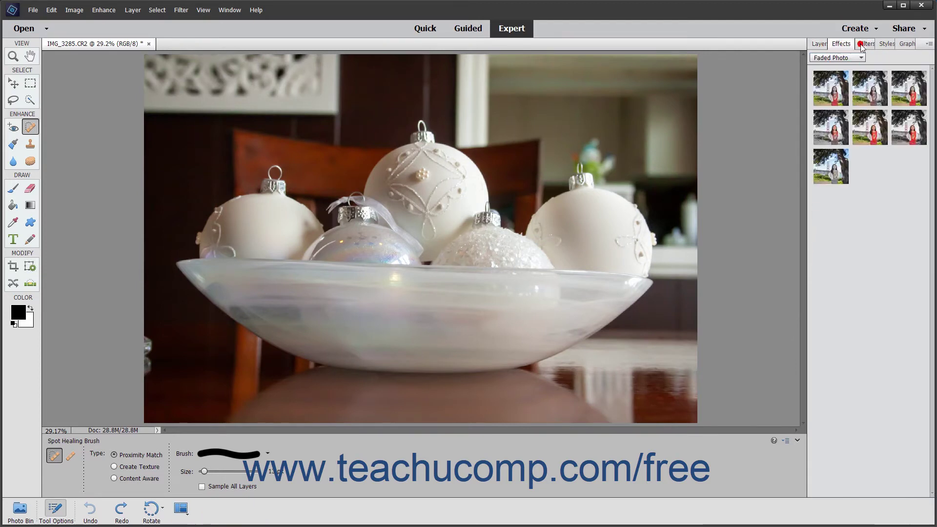
pyautogui.click(862, 45)
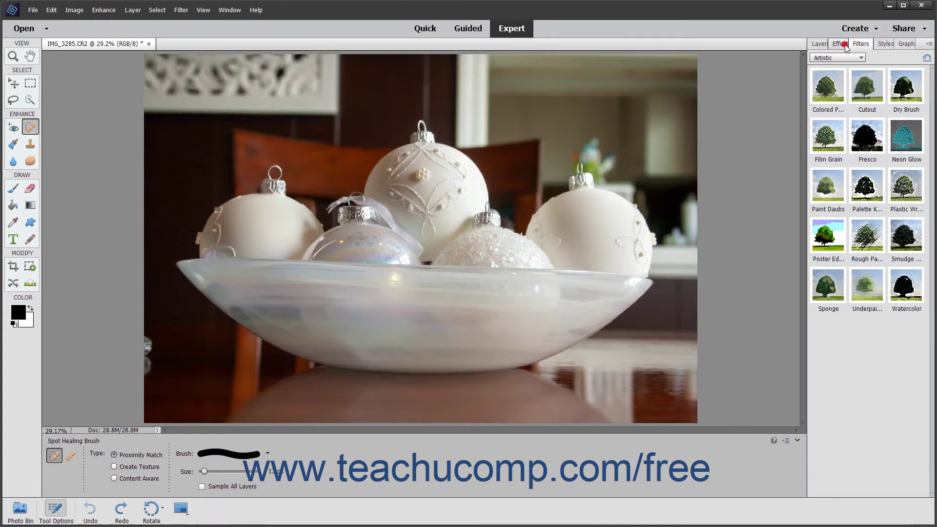
pyautogui.click(844, 45)
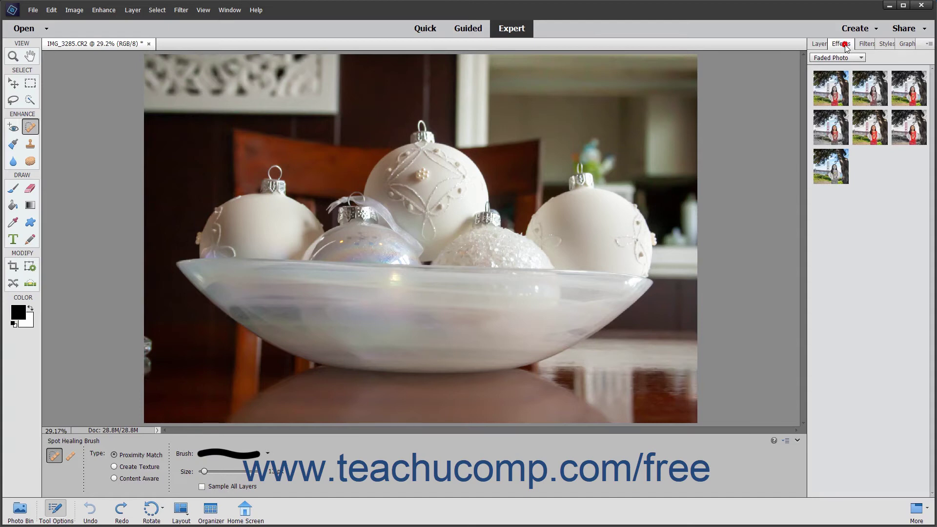
pyautogui.click(846, 48)
# Drag the Effects tab onto the canvas as a floating panel and check its panel menu
pyautogui.moveTo(846, 47)
pyautogui.mouseDown()
pyautogui.moveTo(386, 83)
pyautogui.moveTo(326, 71)
pyautogui.mouseUp()
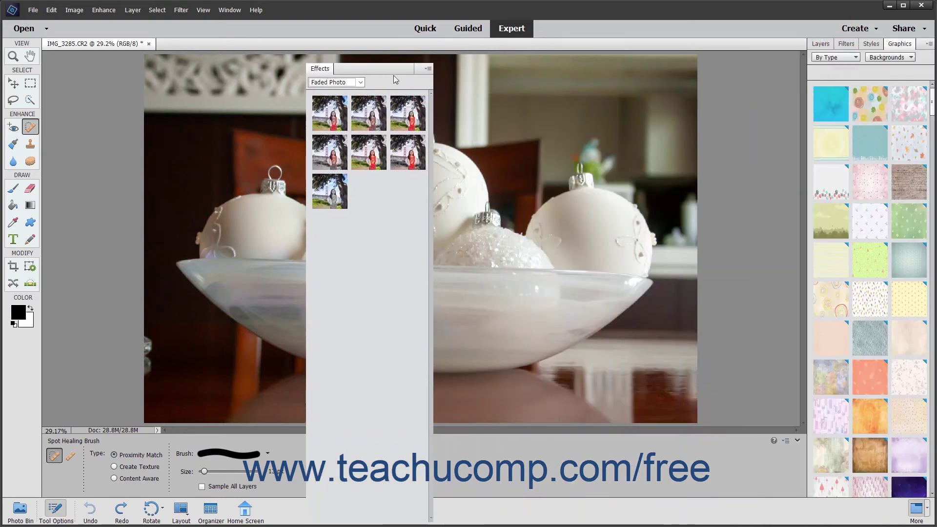
pyautogui.click(426, 72)
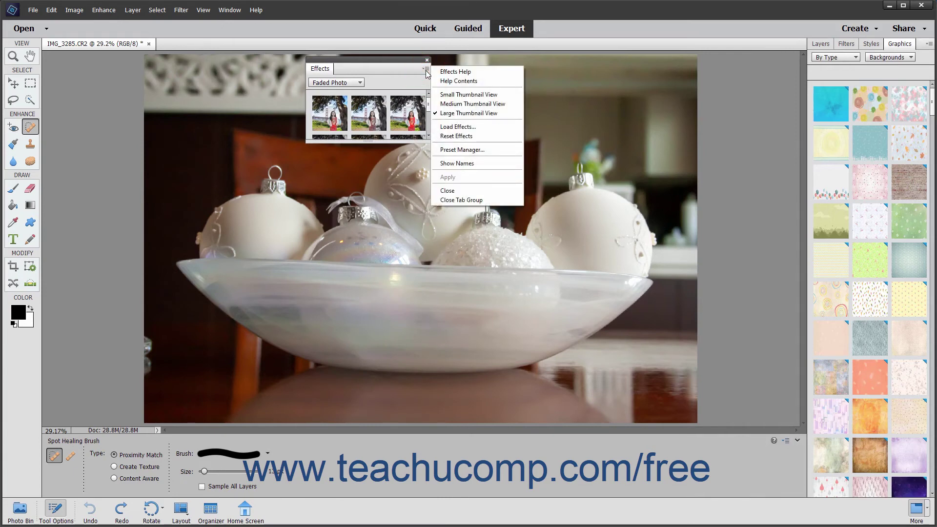
pyautogui.click(400, 72)
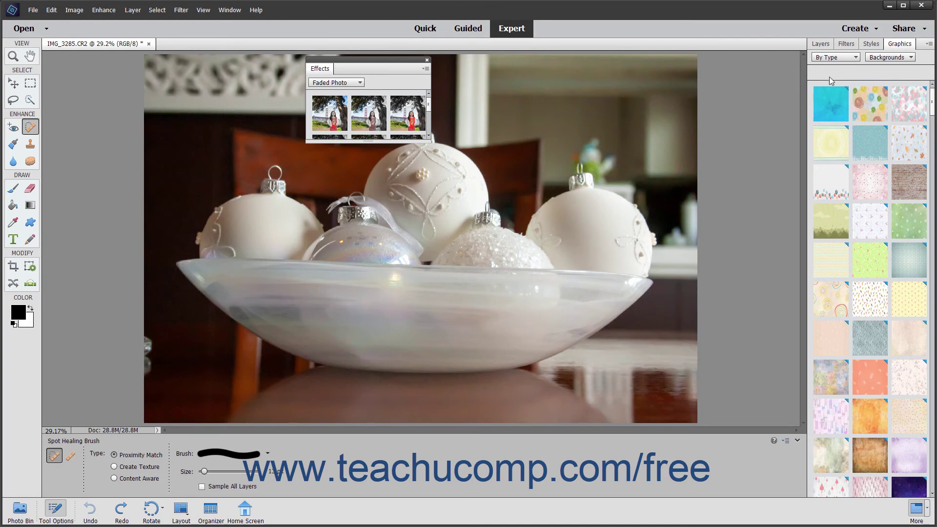
# Dock the Graphics tab into the floating Effects panel and enlarge the group
pyautogui.click(889, 44)
pyautogui.moveTo(888, 45); pyautogui.dragTo(349, 70)
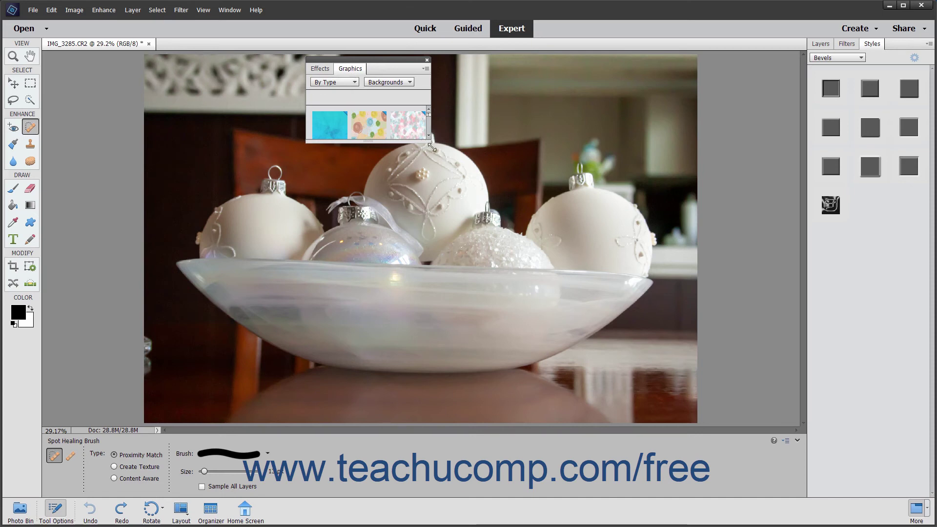
pyautogui.moveTo(432, 146); pyautogui.dragTo(503, 254)
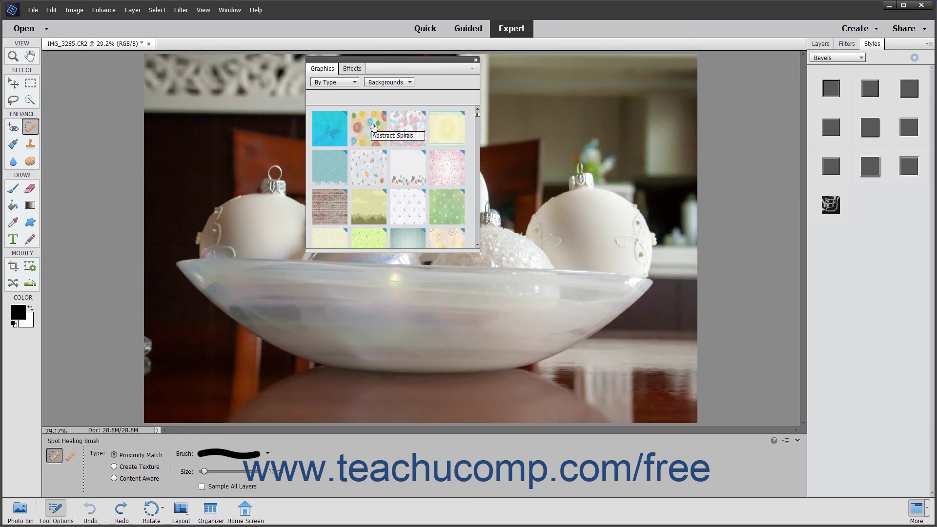
# Reset Panels from the Window menu to remove the floating group
pyautogui.click(239, 16)
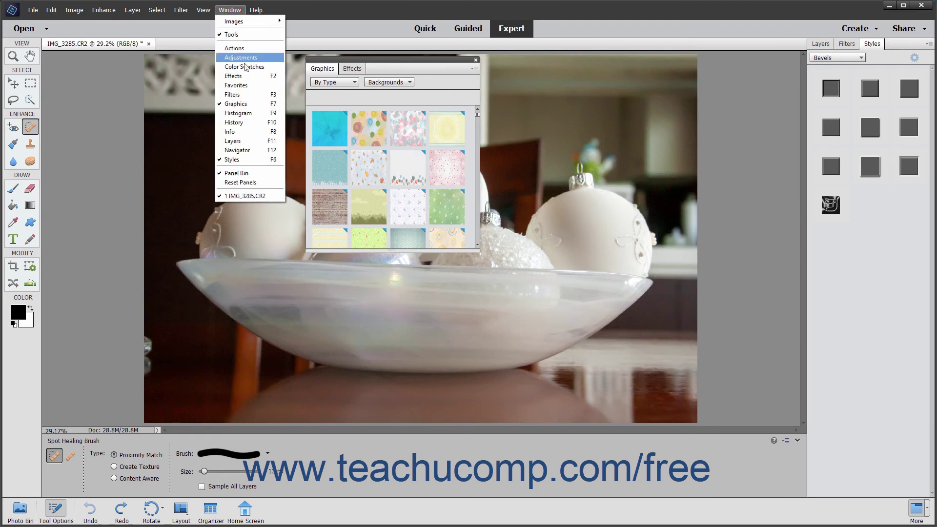
pyautogui.click(256, 183)
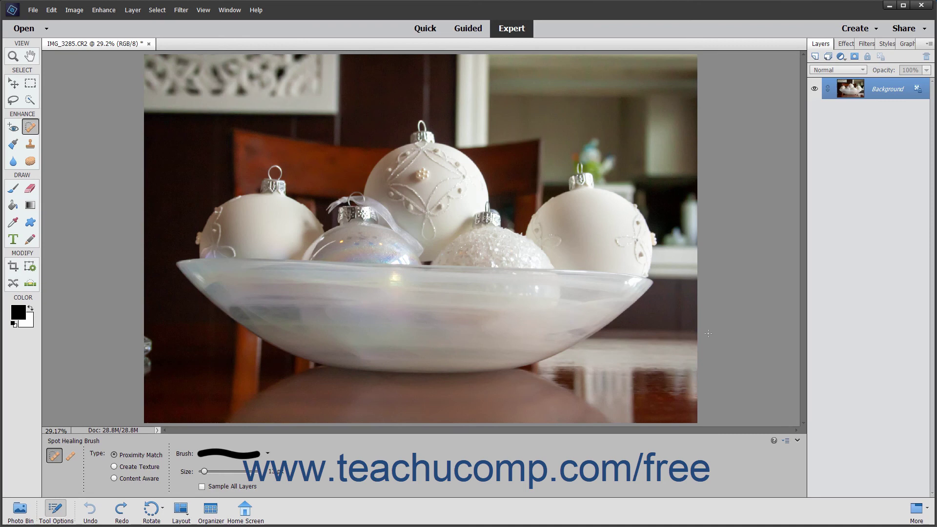
# Choose Basic Workspace from the More menu
pyautogui.click(928, 510)
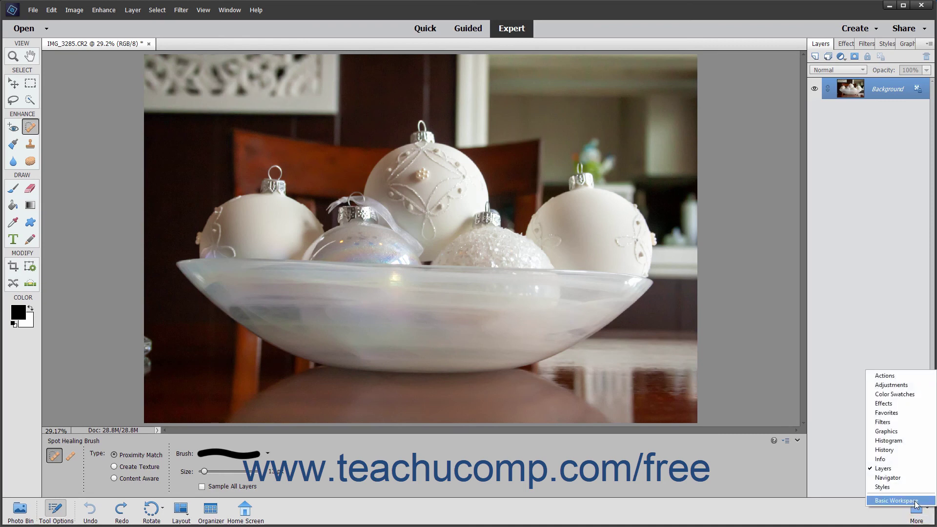
pyautogui.click(916, 502)
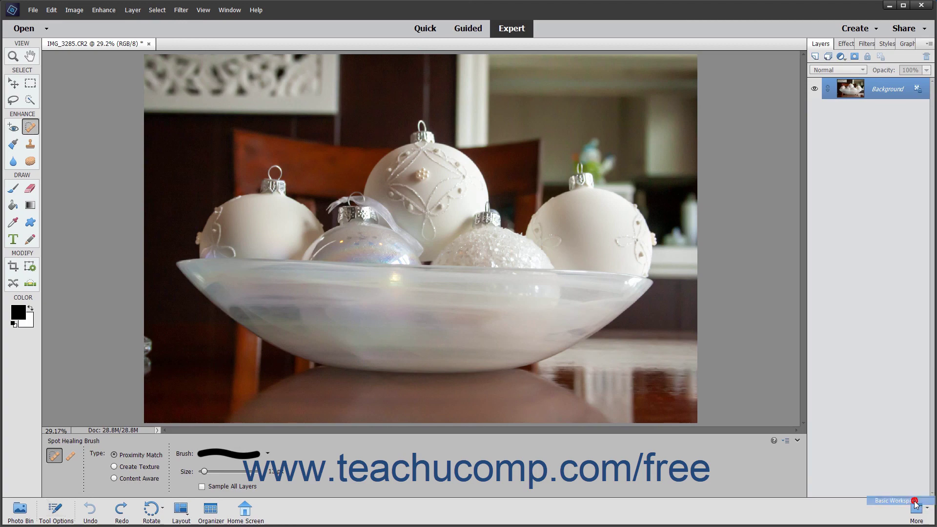